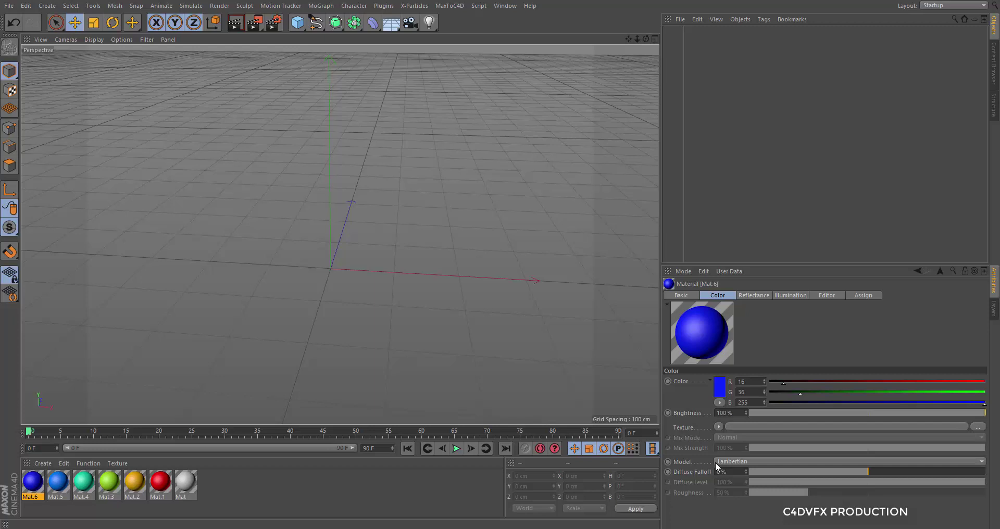
Orbit the viewport and bring up the Plugins menu to reach MagicBook.
mouse_move(424, 328)
left_mouse_down("alt")
mouse_move(326, 288)
mouse_move(366, 303)
mouse_move(383, 332)
left_mouse_up("alt")
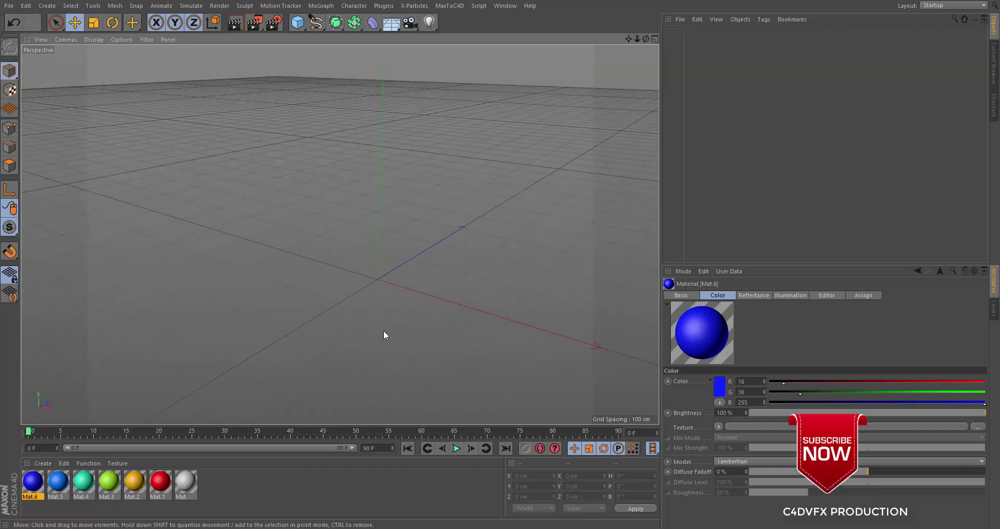
left_click(383, 6)
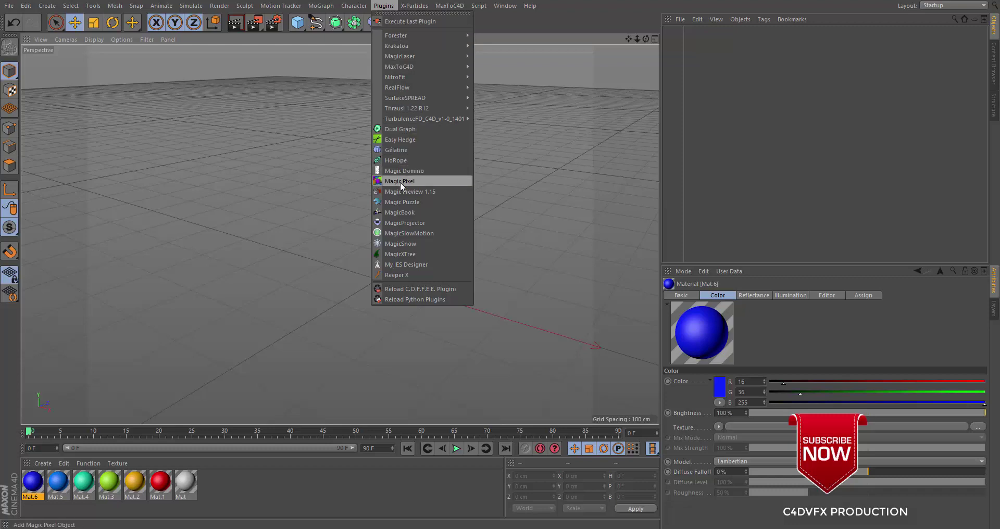
Add a MagicBook object and begin adjusting its page count and spacing in Create Book.
left_click(398, 213)
mouse_move(311, 255)
left_mouse_down("alt")
mouse_move(351, 216)
mouse_move(348, 252)
mouse_move(370, 308)
left_mouse_up("alt")
scroll(367, 310, "up", 3)
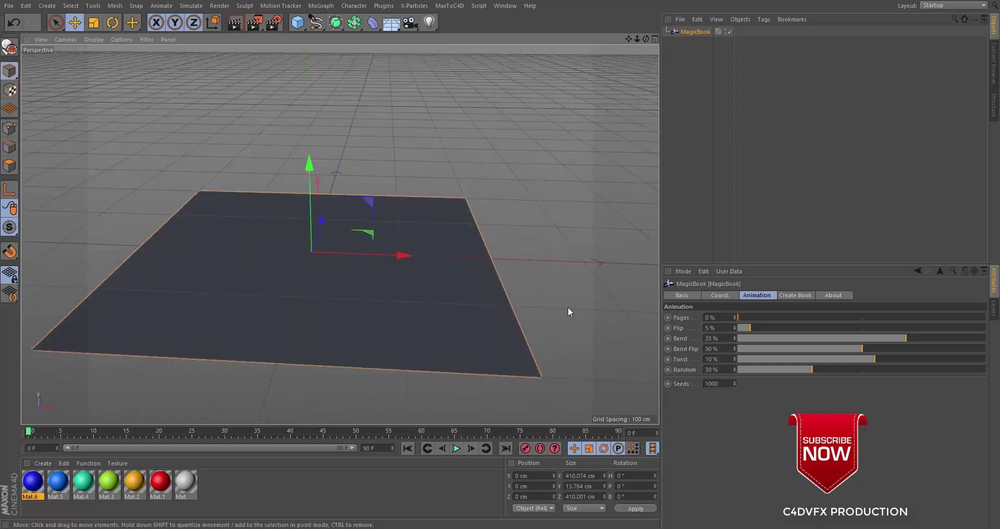
left_click(787, 295)
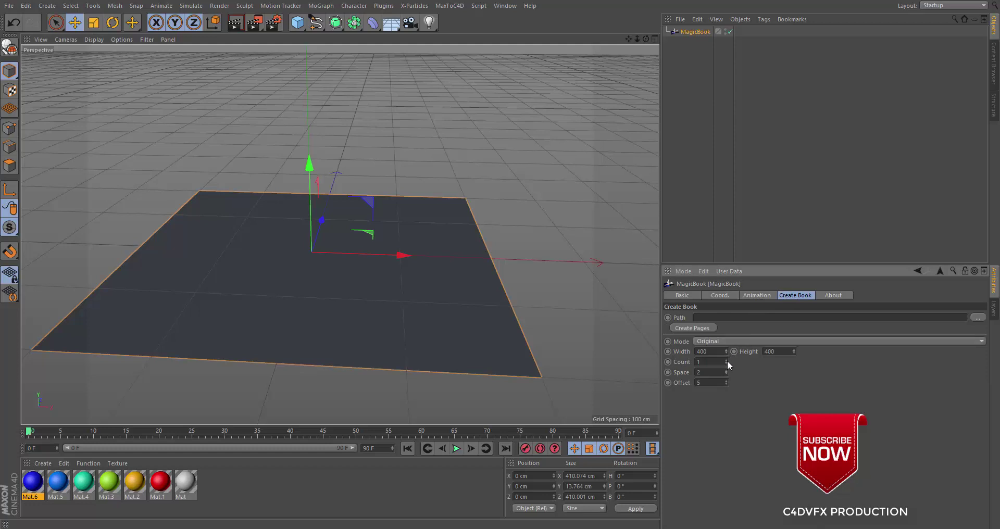
left_click_drag(726, 360, 725, 359)
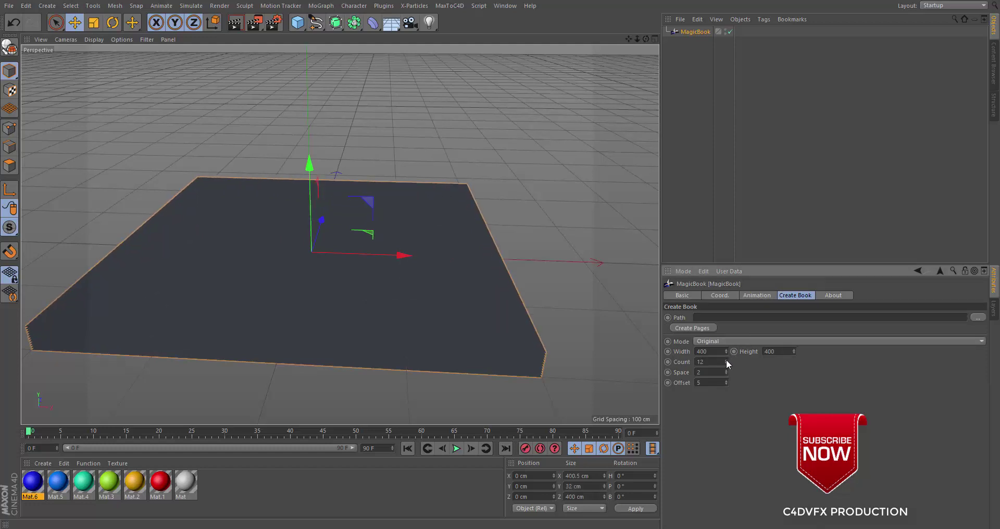
left_click(725, 370)
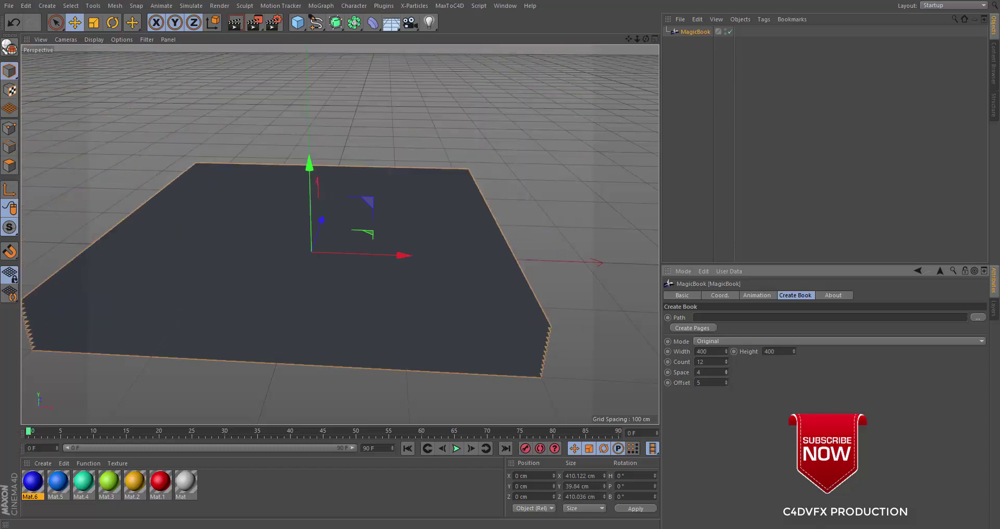
left_click(726, 373)
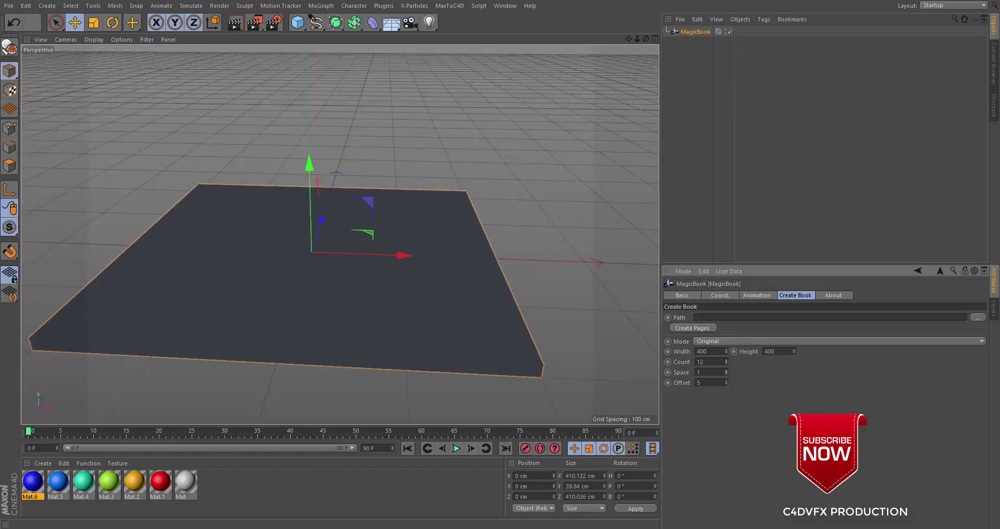
left_click(726, 373)
Size the pages 560 by 403, set 22 pages with spacing 3, and apply blue Mat.6.
left_click_drag(793, 352, 793, 349)
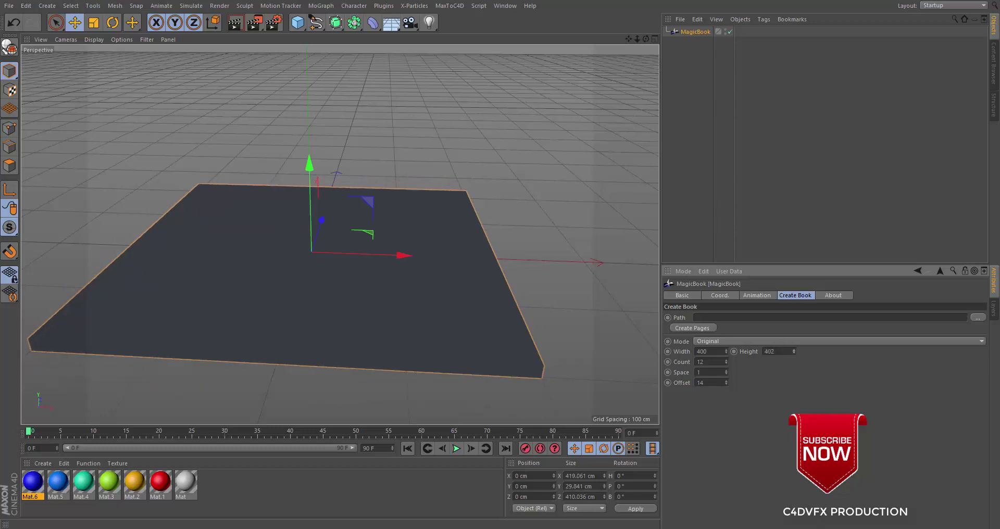
left_click_drag(725, 352, 726, 338)
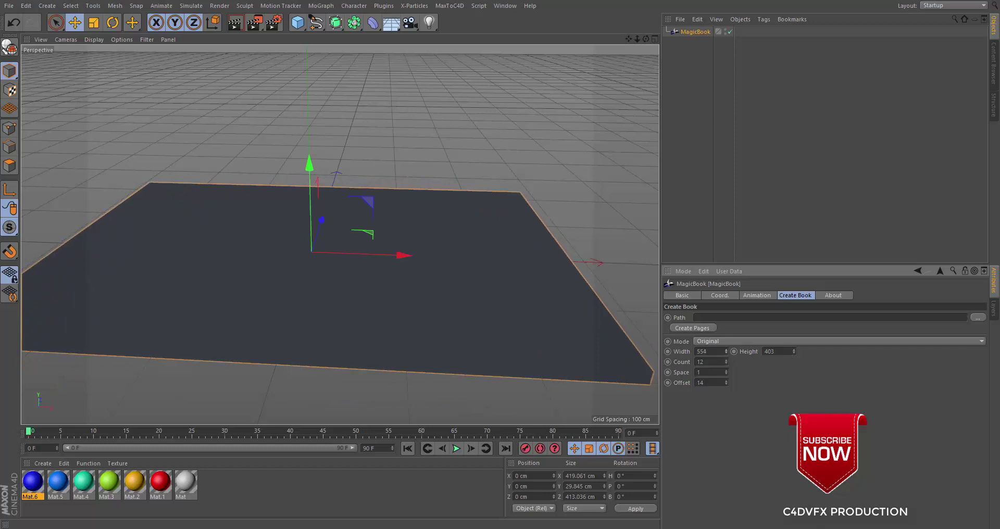
scroll(453, 337, "down", 3)
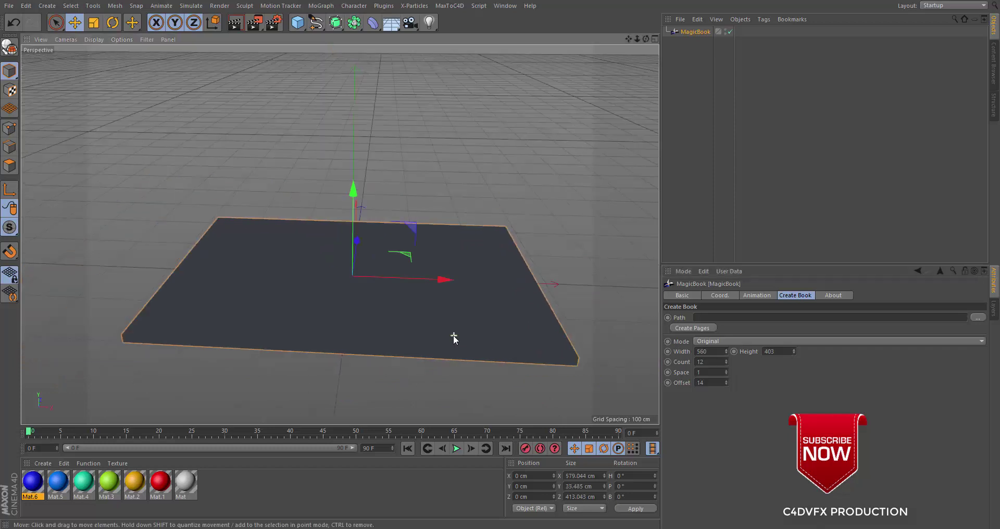
mouse_move(453, 337)
left_mouse_down("alt")
mouse_move(438, 331)
mouse_move(422, 269)
mouse_move(517, 352)
mouse_move(468, 291)
left_mouse_up("alt")
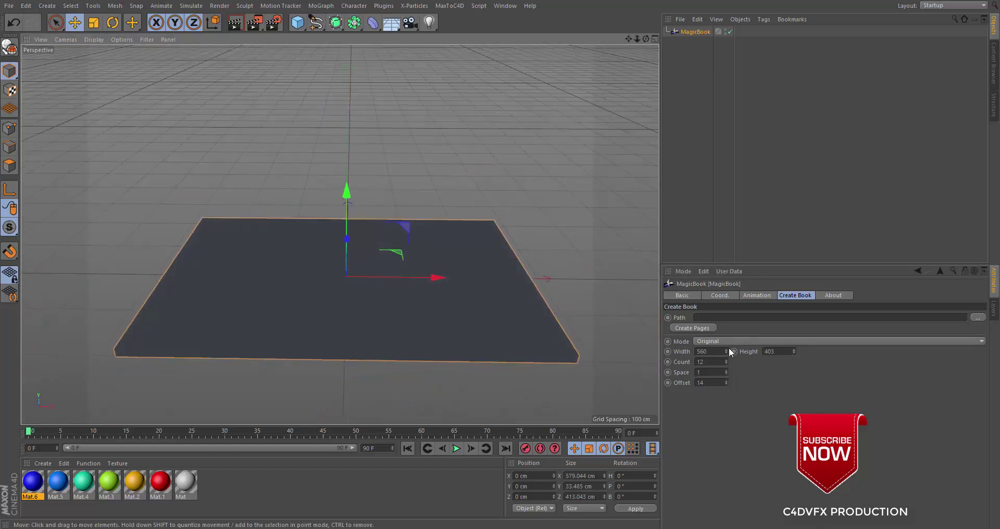
left_click_drag(726, 361, 727, 373)
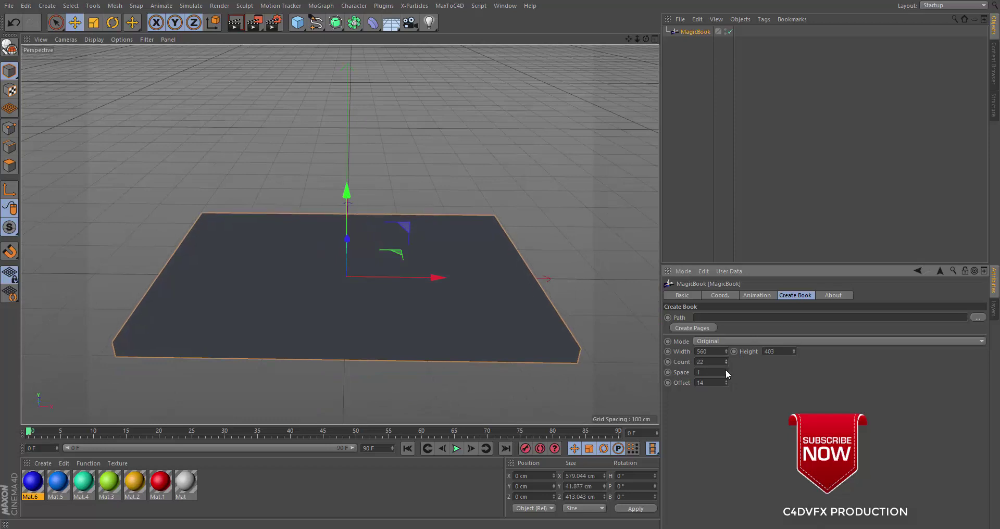
left_click(726, 369)
left_click(726, 370)
mouse_move(612, 348)
left_mouse_down("alt")
mouse_move(548, 308)
mouse_move(565, 335)
mouse_move(485, 323)
left_mouse_up("alt")
left_click_drag(35, 483, 608, 147)
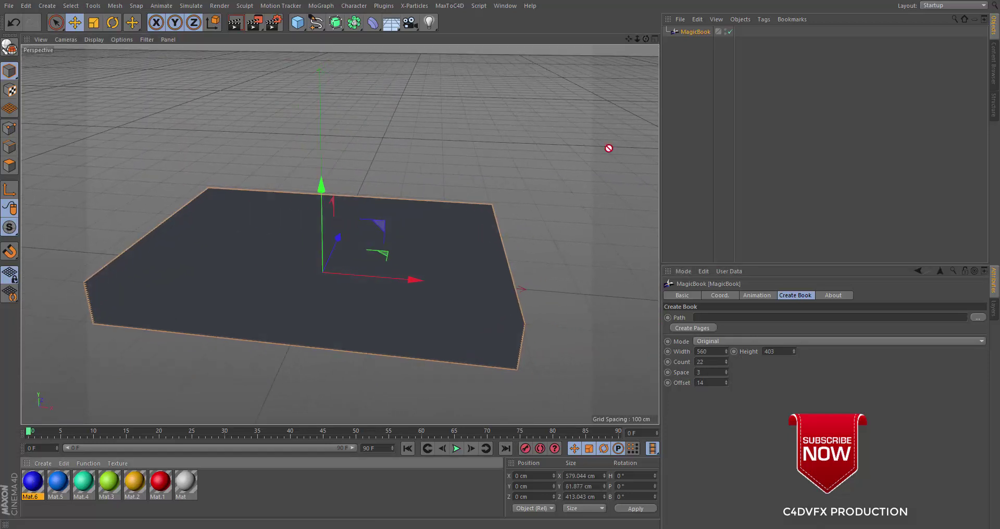
left_click_drag(693, 37, 699, 35)
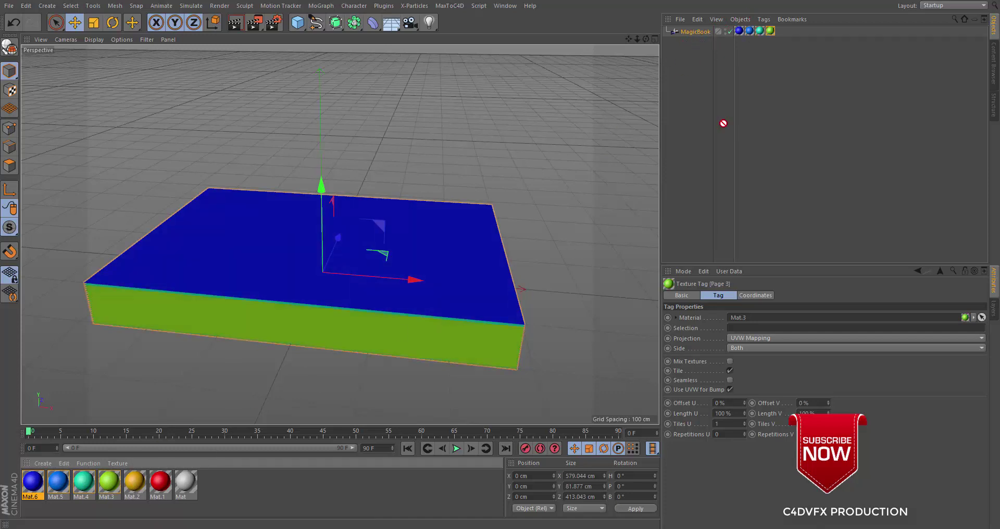
Drag Mat.2, Mat.1, Mat, Mat.6, Mat.5 and Mat.2 onto MagicBook, one texture tag per page.
left_click_drag(134, 481, 380, 352)
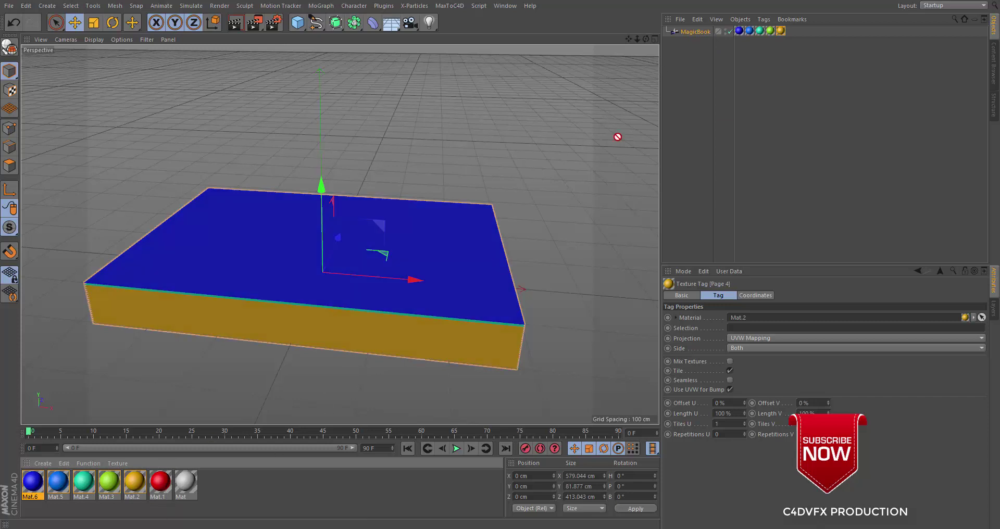
left_click_drag(703, 36, 704, 36)
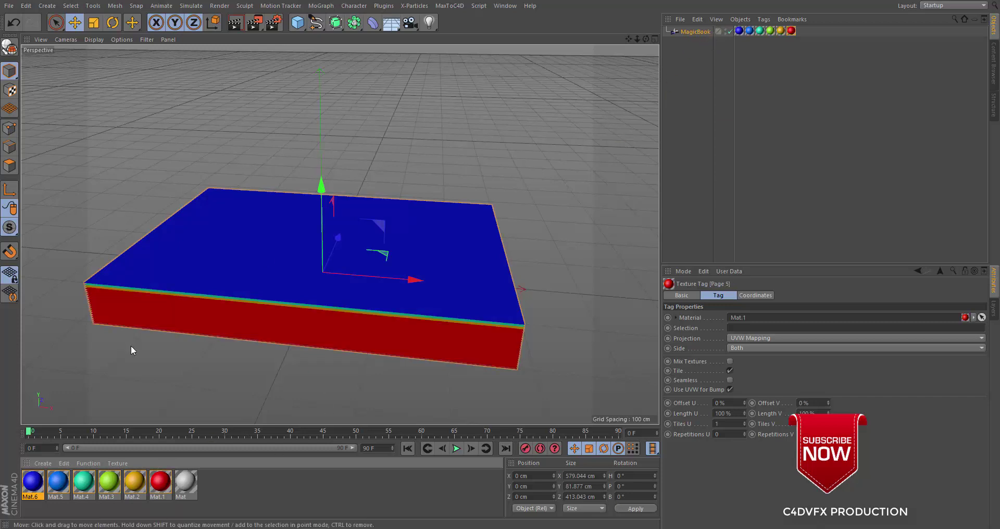
left_click_drag(686, 35, 688, 35)
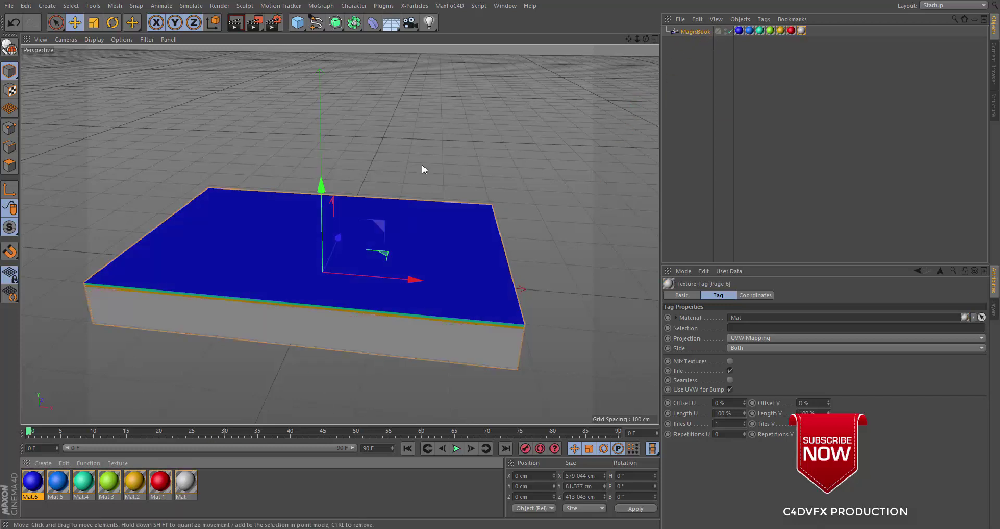
left_click_drag(30, 485, 637, 89)
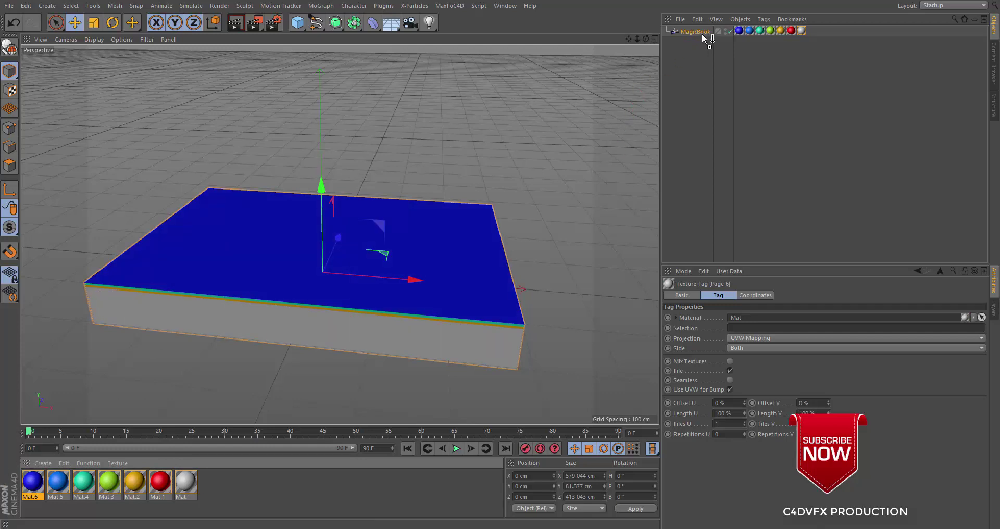
left_click_drag(703, 37, 704, 36)
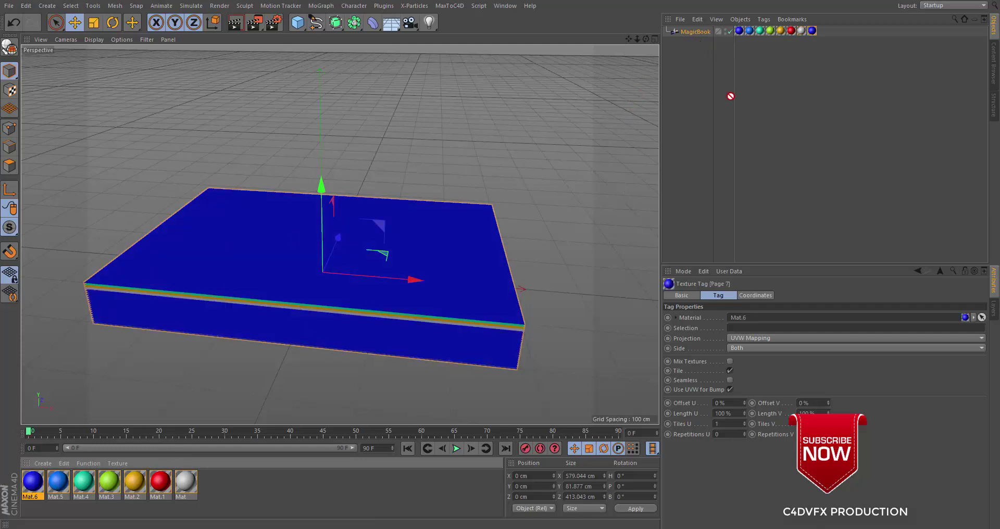
mouse_move(703, 37)
left_mouse_down()
mouse_move(693, 34)
mouse_move(719, 34)
mouse_move(694, 33)
left_mouse_up()
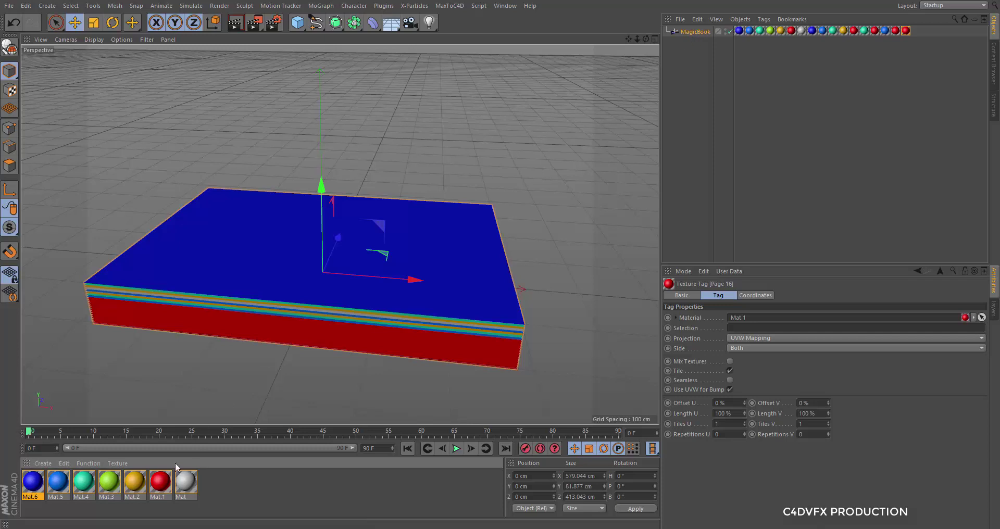
mouse_move(143, 485)
left_mouse_down()
mouse_move(677, 32)
mouse_move(691, 33)
left_mouse_up()
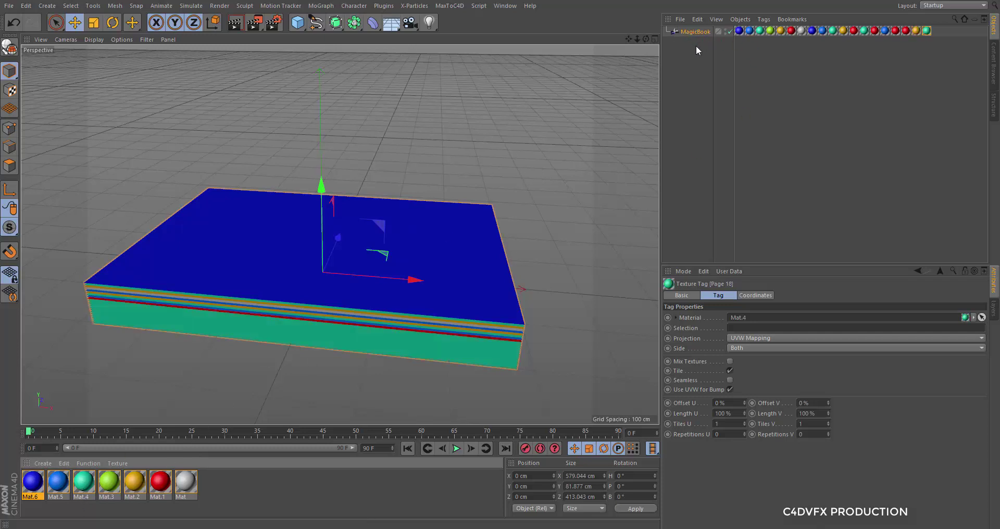
scroll(317, 252, "down", 2)
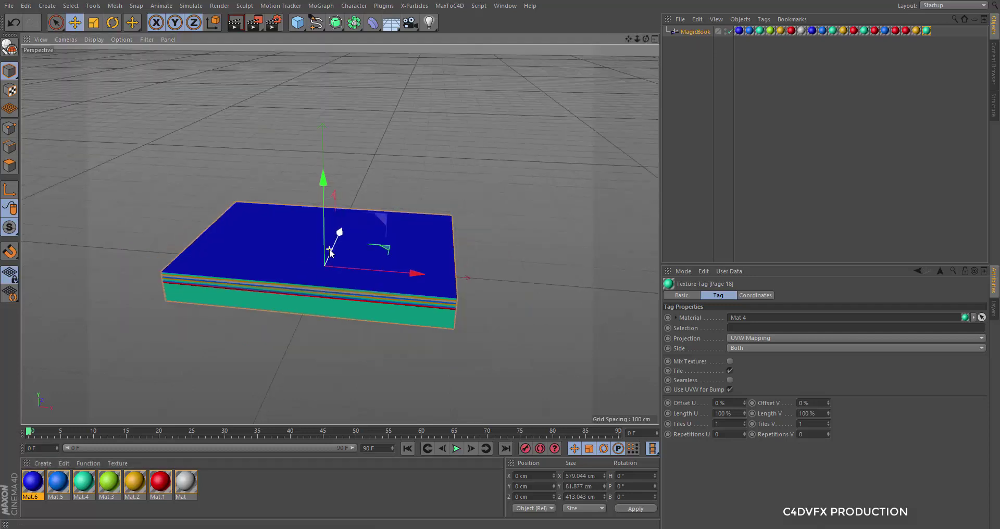
left_click_drag(310, 256, 399, 254, "alt")
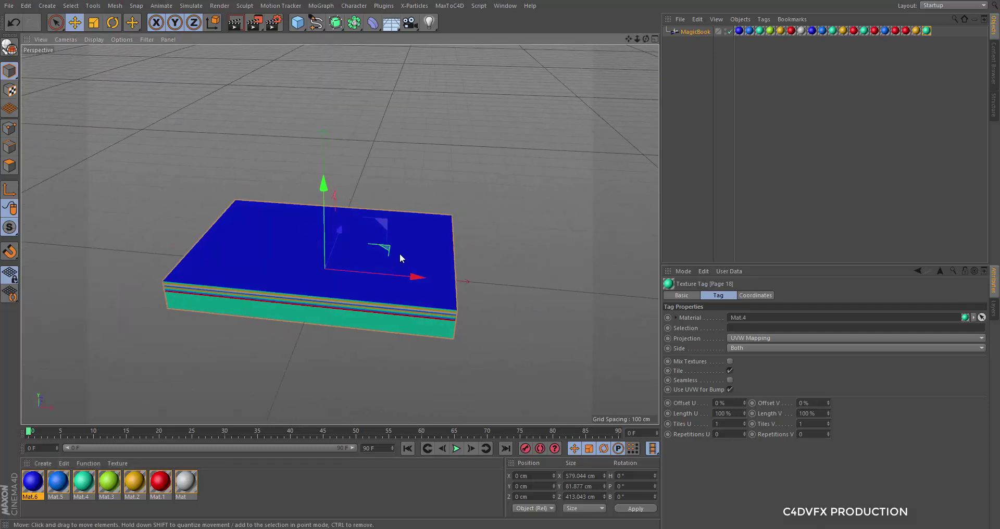
Set the MagicBook Animation Pages to 20.8% and the Create Book Offset to 4.
left_click(695, 31)
left_click(758, 295)
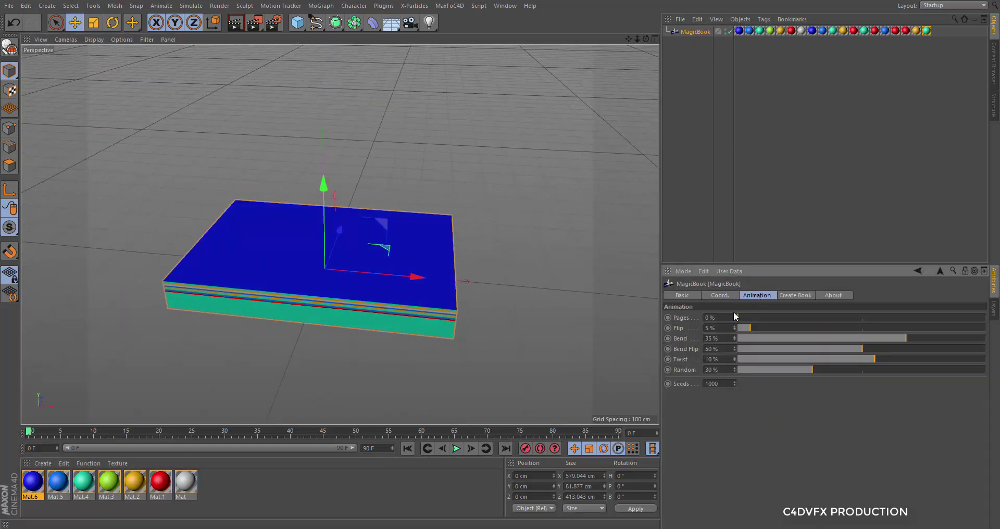
mouse_move(742, 318)
left_mouse_down()
mouse_move(815, 321)
mouse_move(791, 325)
left_mouse_up()
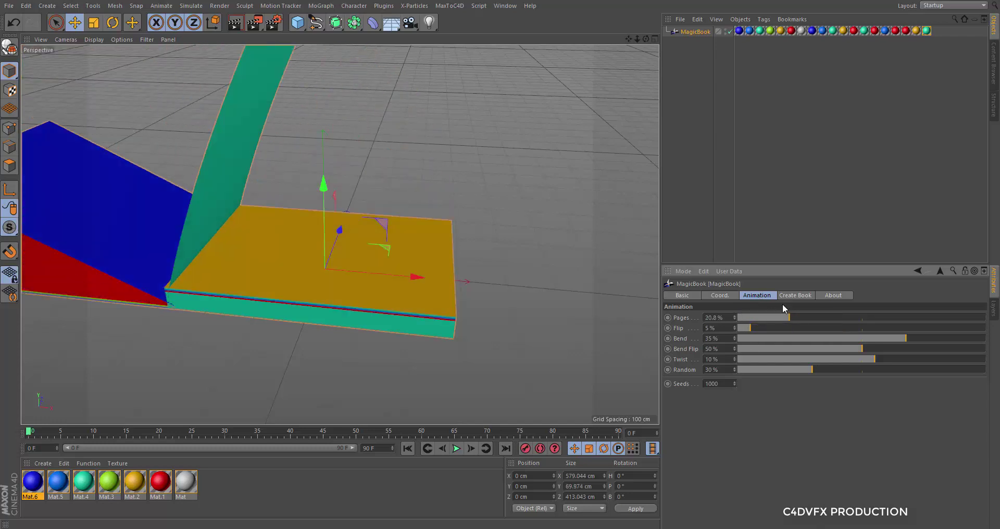
left_click(788, 295)
left_click_drag(726, 383, 726, 404)
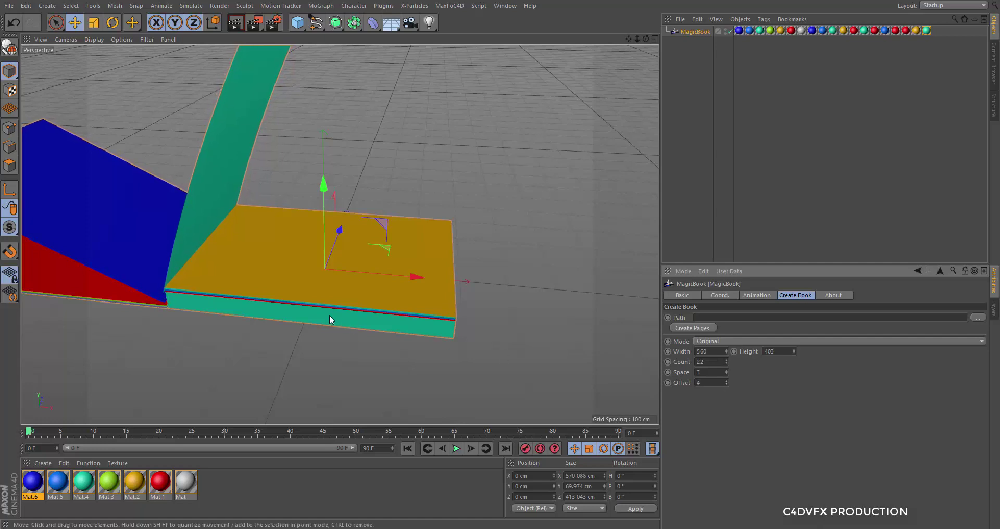
Flip the pages open to 46.3%, set flip 21.7% and random 40%, then view from above.
mouse_move(310, 289)
left_mouse_down("alt")
mouse_move(489, 277)
mouse_move(461, 302)
mouse_move(360, 294)
mouse_move(406, 281)
left_mouse_up("alt")
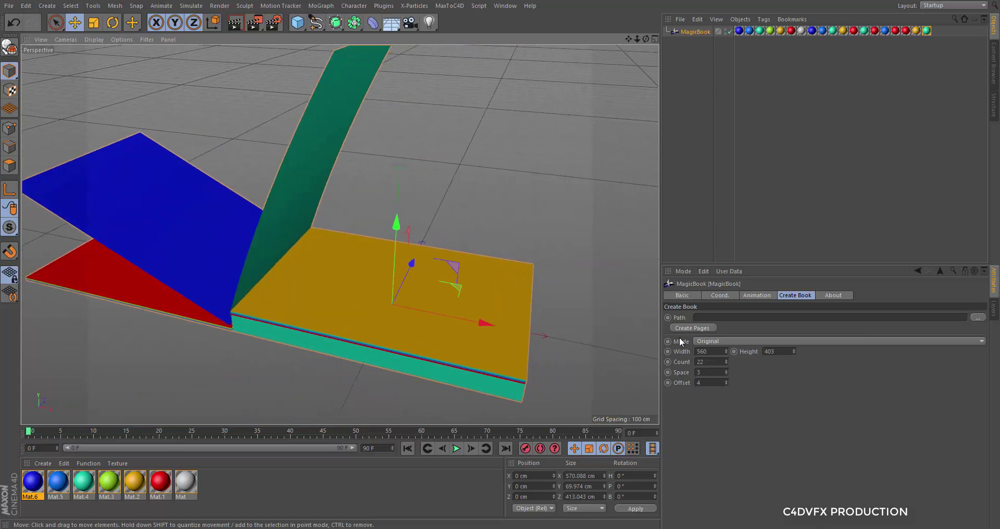
left_click(757, 296)
mouse_move(789, 317)
left_mouse_down()
mouse_move(857, 327)
mouse_move(756, 327)
mouse_move(829, 326)
left_mouse_up()
mouse_move(762, 331)
left_mouse_down()
mouse_move(725, 330)
mouse_move(818, 330)
mouse_move(791, 329)
mouse_move(937, 350)
mouse_move(870, 343)
mouse_move(985, 369)
mouse_move(881, 359)
left_mouse_up()
mouse_move(823, 370)
left_mouse_down()
mouse_move(876, 370)
mouse_move(838, 372)
left_mouse_up()
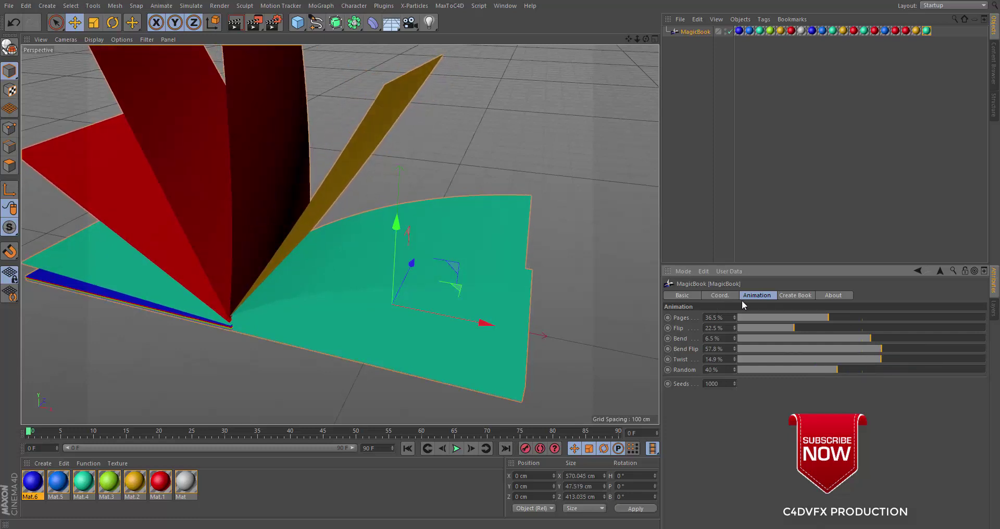
mouse_move(846, 319)
left_mouse_down()
mouse_move(926, 319)
mouse_move(765, 325)
mouse_move(950, 329)
mouse_move(767, 310)
mouse_move(849, 318)
left_mouse_up()
mouse_move(582, 290)
left_mouse_down("alt")
mouse_move(389, 292)
mouse_move(423, 323)
mouse_move(460, 296)
mouse_move(291, 326)
mouse_move(324, 307)
mouse_move(369, 242)
mouse_move(363, 290)
mouse_move(406, 270)
mouse_move(377, 316)
mouse_move(411, 330)
mouse_move(326, 279)
mouse_move(383, 328)
left_mouse_up("alt")
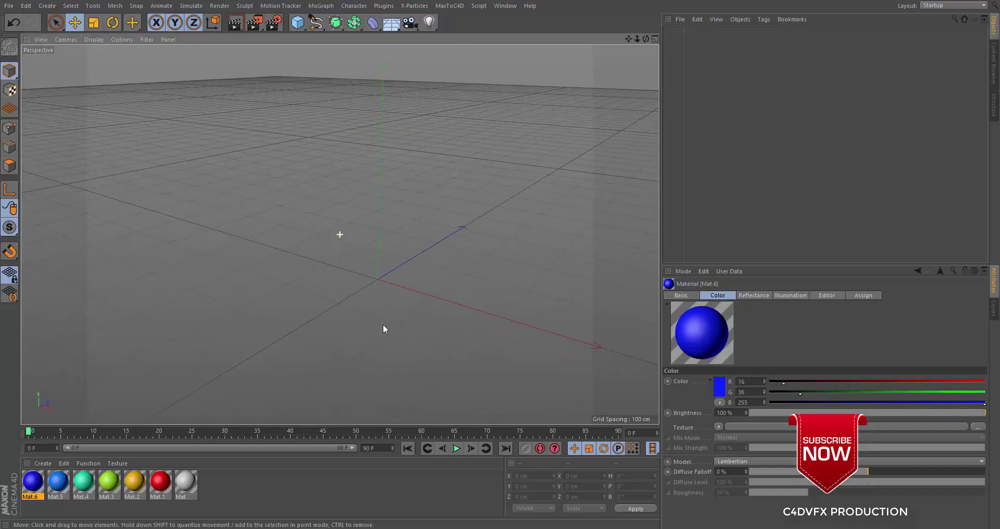
Add a fresh MagicBook from the Plugins menu and frame it in the viewport.
left_click(383, 6)
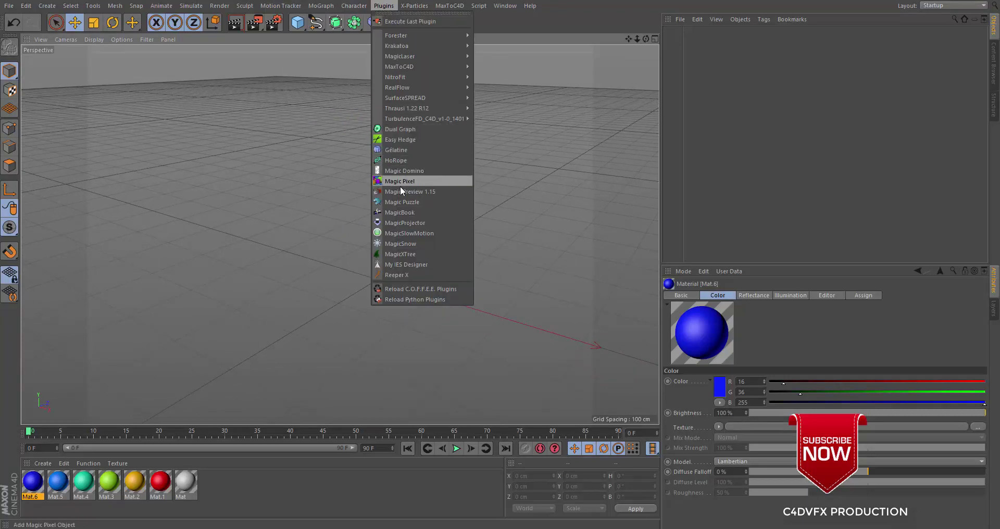
left_click(398, 213)
mouse_move(299, 204)
left_mouse_down("alt")
mouse_move(330, 239)
mouse_move(360, 218)
mouse_move(346, 242)
mouse_move(365, 316)
left_mouse_up("alt")
scroll(366, 316, "up", 2)
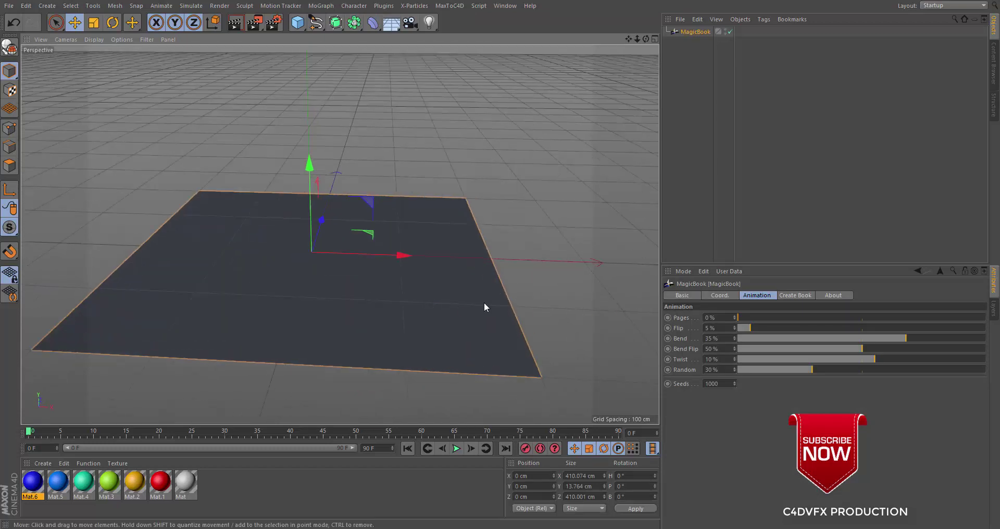
Raise the page count and size the pages 560 wide by 403 high.
left_click(787, 296)
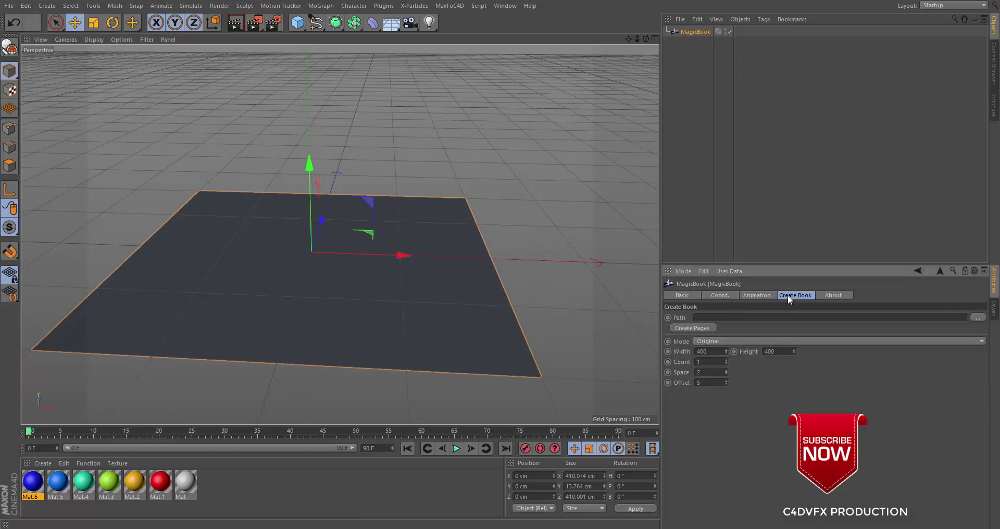
left_click_drag(726, 360, 726, 376)
left_click(726, 359)
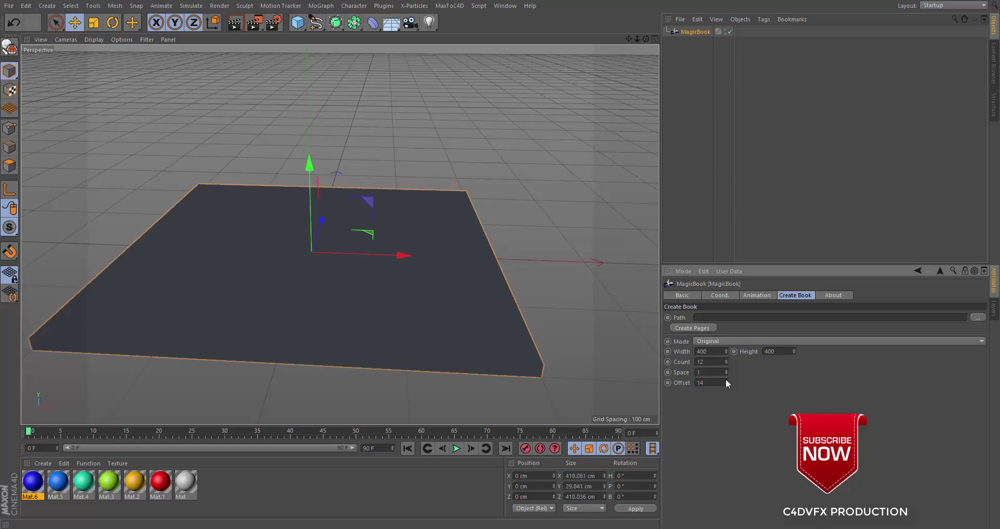
left_click_drag(794, 352, 793, 352)
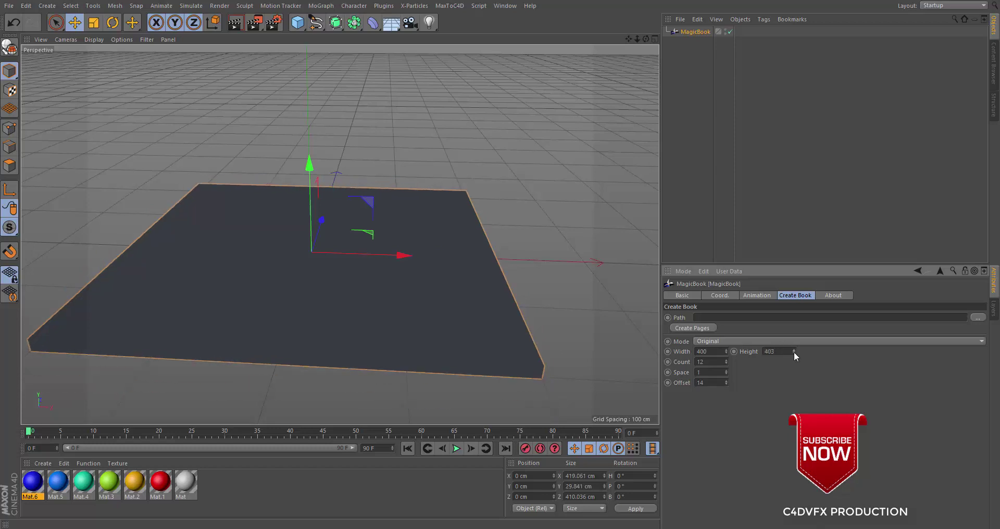
left_click_drag(725, 354, 726, 333)
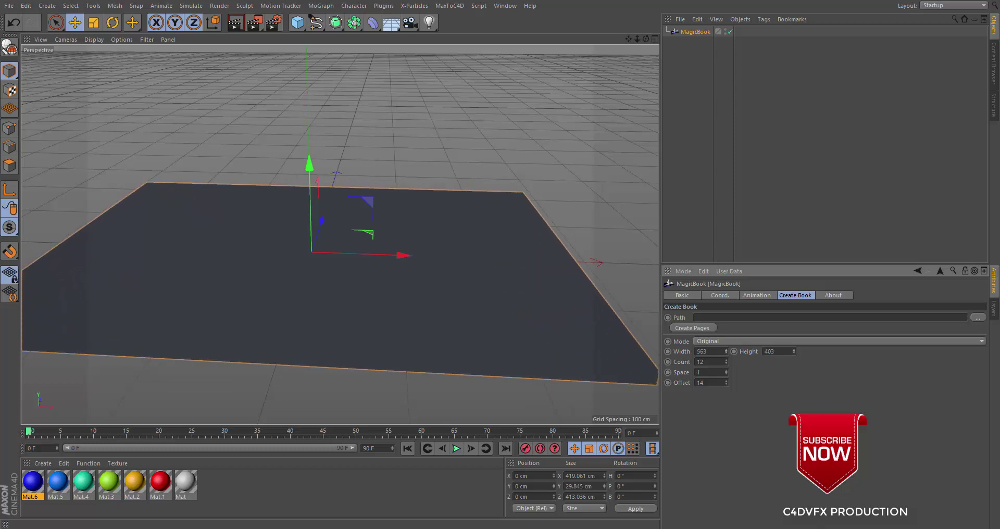
scroll(453, 332, "down", 3)
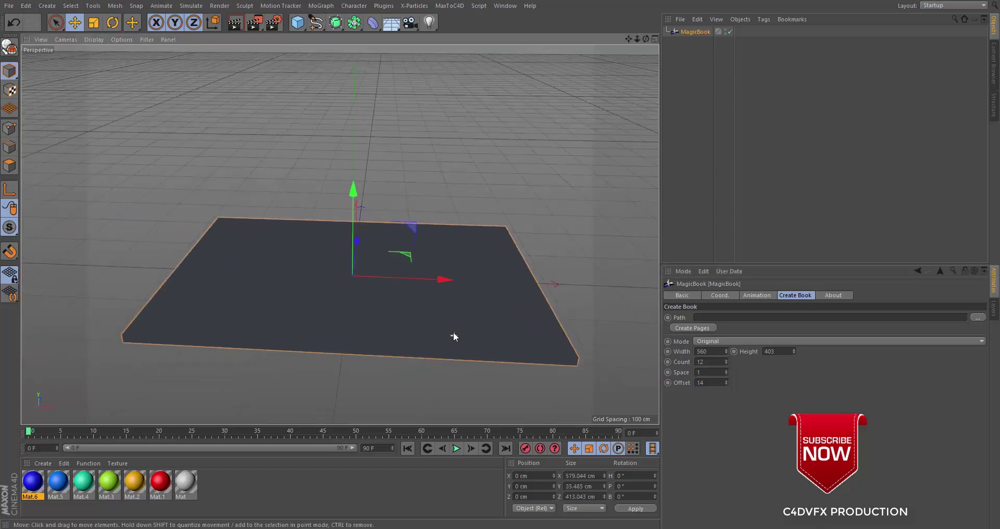
mouse_move(453, 332)
left_mouse_down("alt")
mouse_move(403, 298)
mouse_move(467, 295)
mouse_move(505, 343)
mouse_move(520, 312)
left_mouse_up("alt")
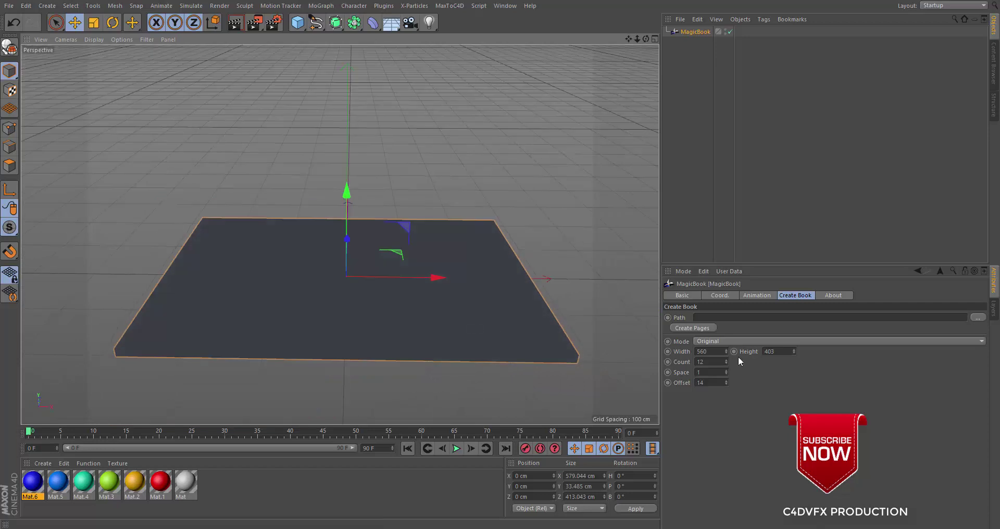
Set the book to 22 pages with spacing 3 and apply the blue Mat.6 material.
mouse_move(726, 361)
left_mouse_down()
mouse_move(726, 349)
mouse_move(725, 358)
left_mouse_up()
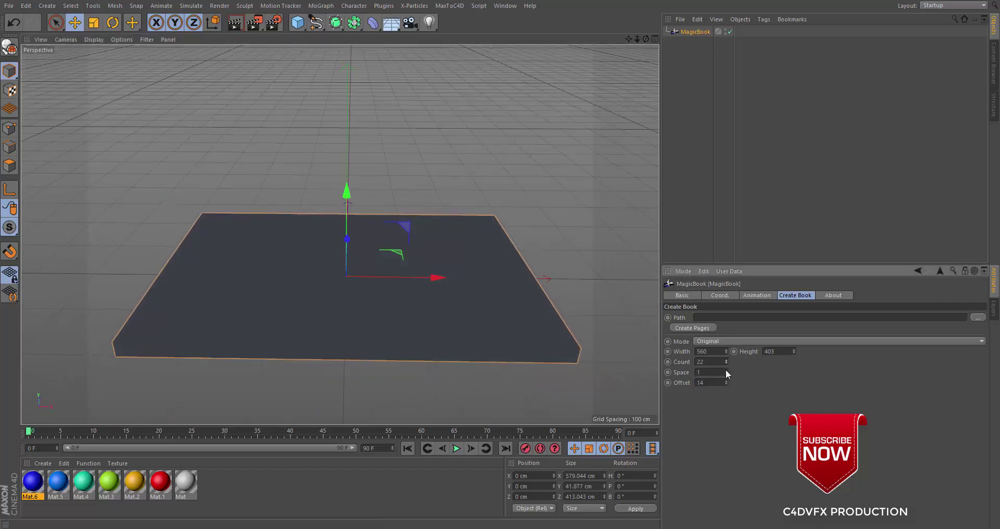
left_click(725, 370)
left_click(725, 370)
mouse_move(569, 337)
left_mouse_down("alt")
mouse_move(558, 312)
mouse_move(562, 330)
mouse_move(493, 323)
left_mouse_up("alt")
left_click_drag(33, 483, 640, 94)
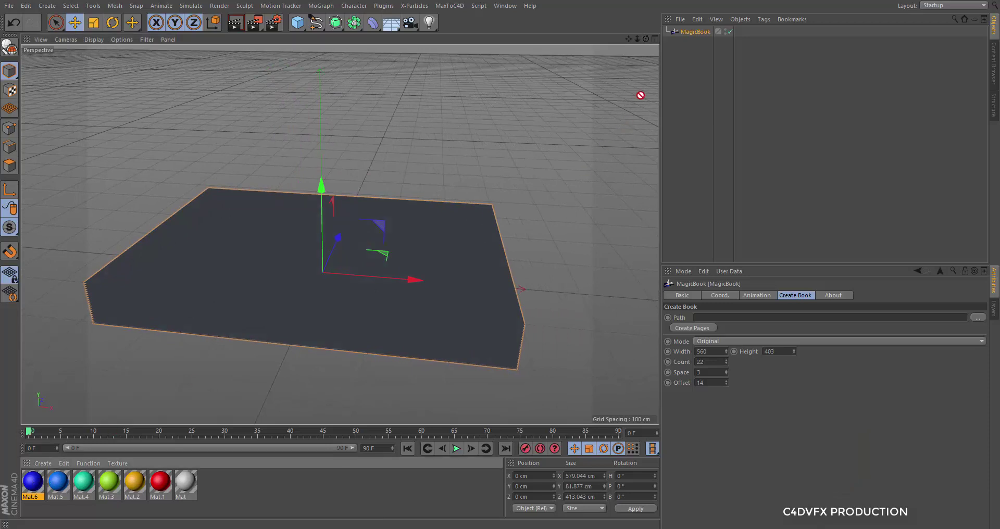
left_click_drag(692, 33, 692, 33)
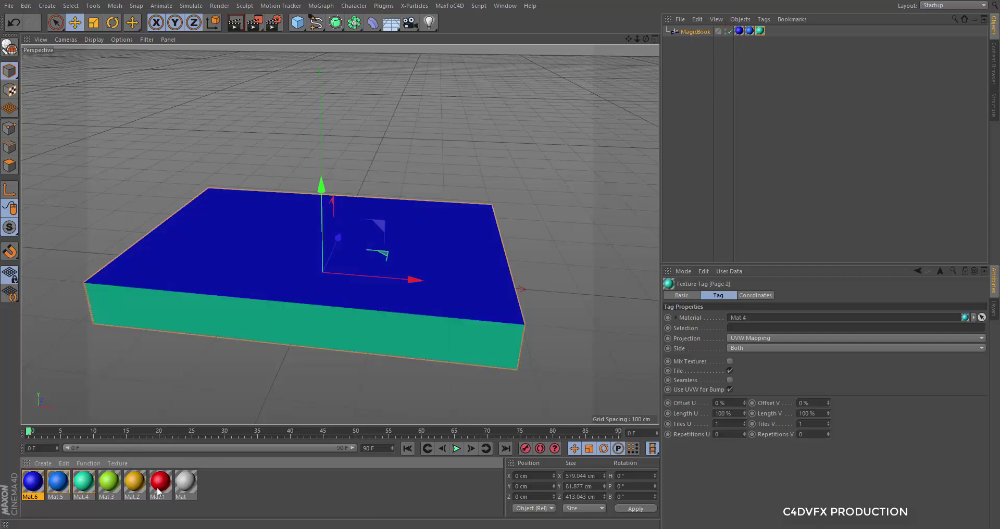
Drag Mat.3, Mat.2, Mat, Mat.6, Mat.1, Mat.1 and Mat.2 onto MagicBook as per-page textures.
left_click_drag(119, 489, 752, 13)
left_click_drag(698, 40, 697, 34)
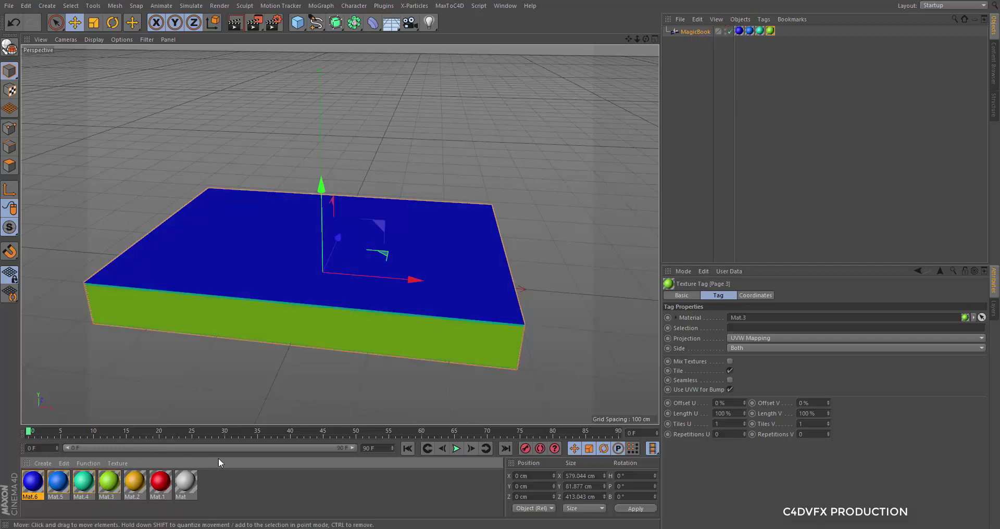
left_click_drag(133, 484, 725, 88)
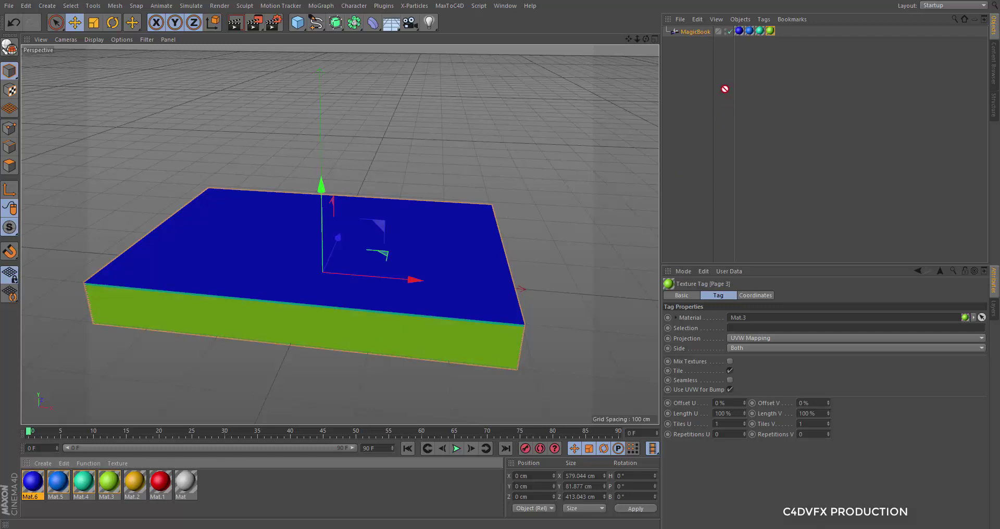
left_click_drag(702, 35, 701, 31)
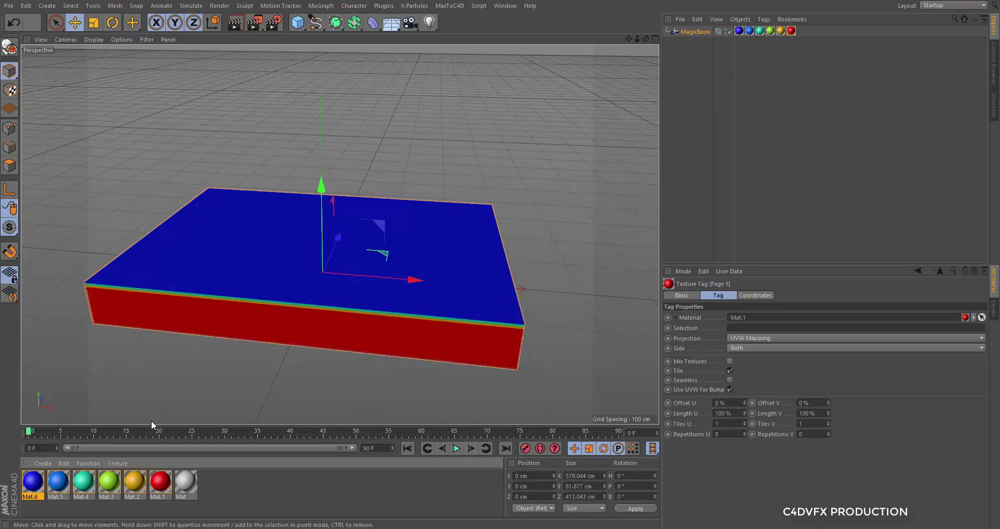
left_click_drag(183, 492, 686, 30)
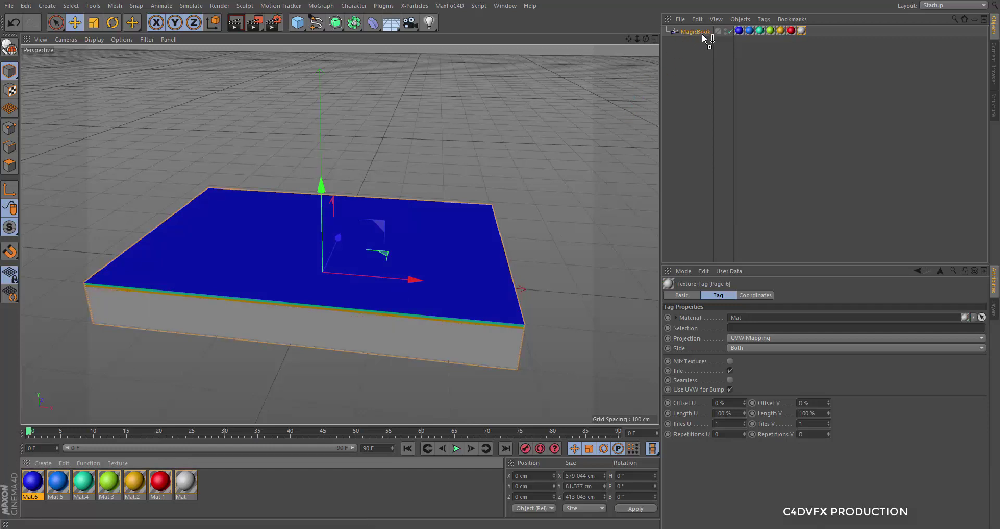
left_click_drag(703, 38, 696, 34)
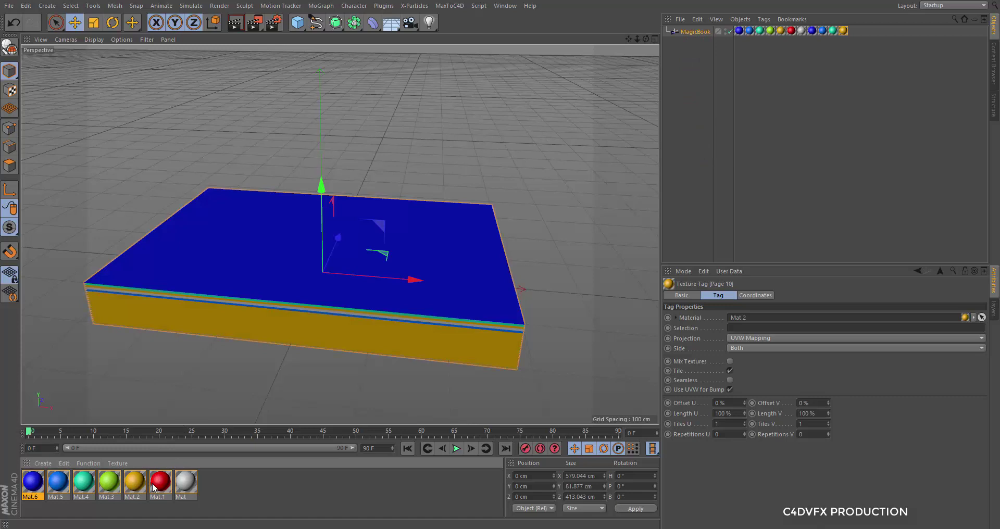
left_click_drag(701, 37, 693, 33)
left_click_drag(150, 494, 599, 200)
left_click_drag(695, 35, 703, 34)
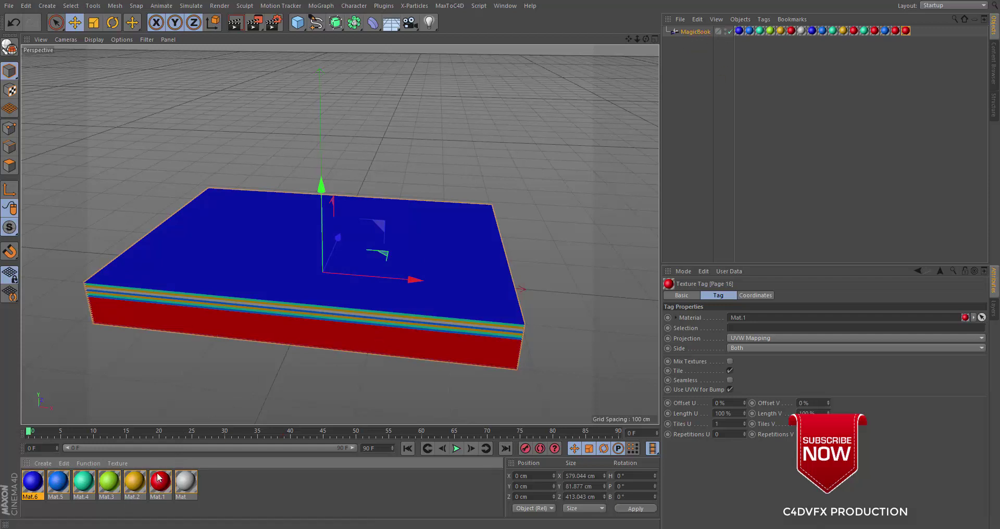
left_click_drag(682, 30, 682, 34)
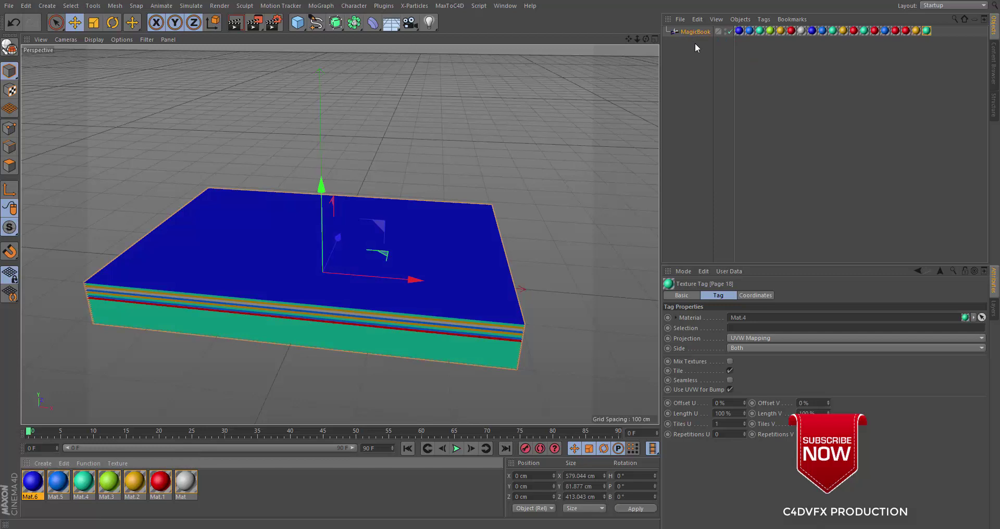
Flip the pages to 20.8% in Animation and lower the Create Book Offset to 4.
scroll(325, 250, "down", 4)
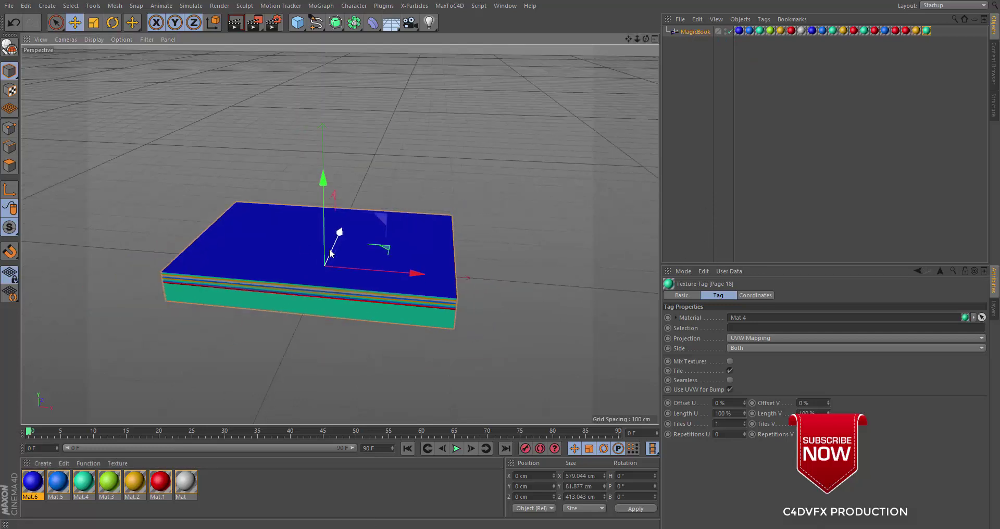
left_click(694, 30)
left_click(760, 295)
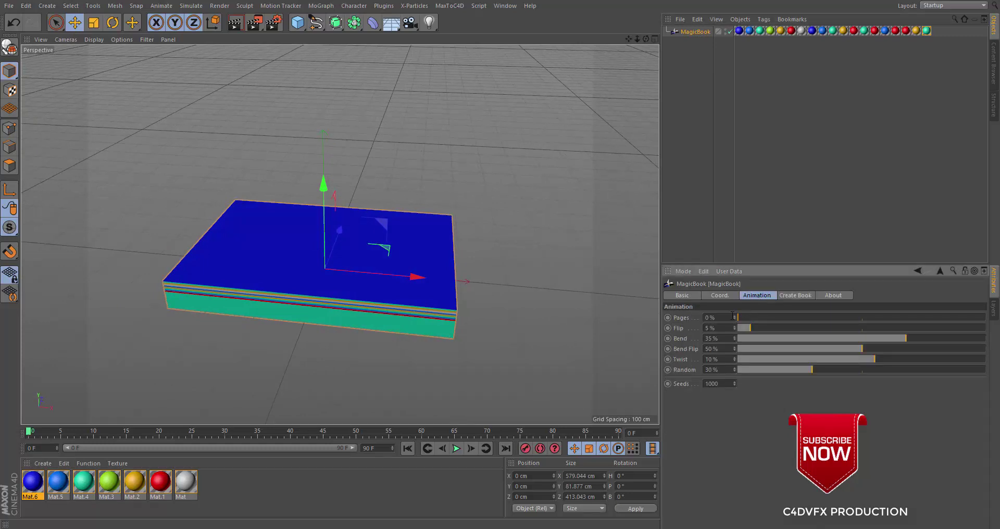
mouse_move(742, 318)
left_mouse_down()
mouse_move(823, 322)
mouse_move(789, 322)
left_mouse_up()
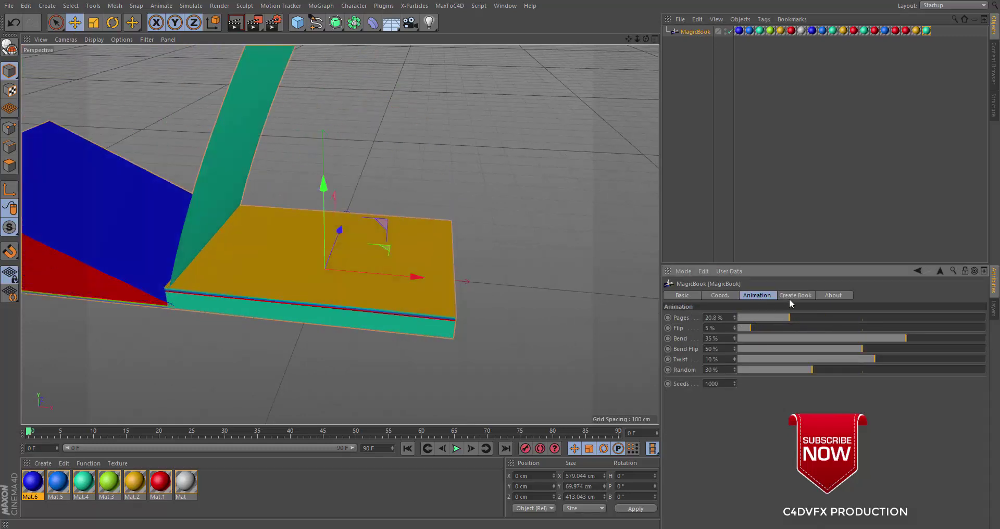
left_click(790, 297)
left_click_drag(725, 383, 726, 396)
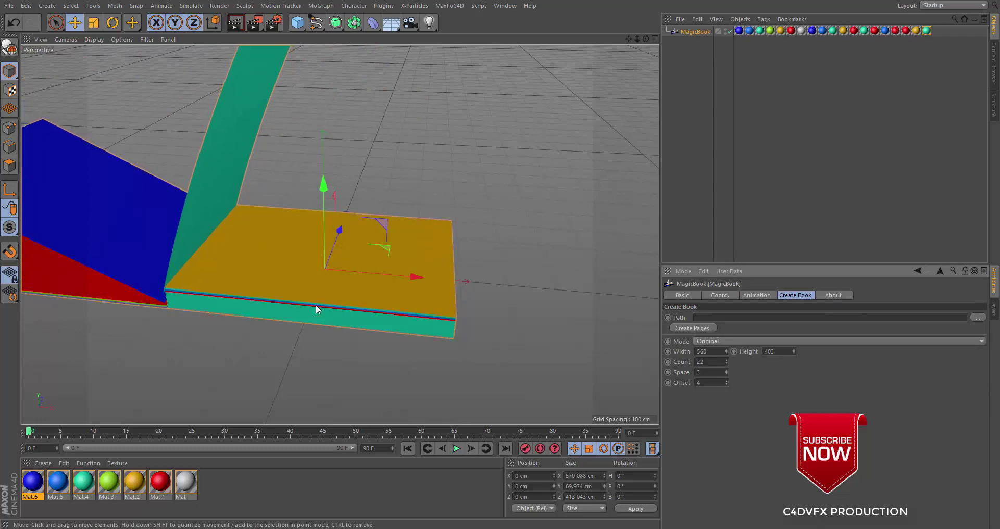
Drag the Animation sliders to Pages 36.5%, Flip 22.5%, Bend 6.5% and Bend Flip 57.6%.
mouse_move(396, 297)
left_mouse_down("alt")
mouse_move(495, 267)
mouse_move(390, 281)
left_mouse_up("alt")
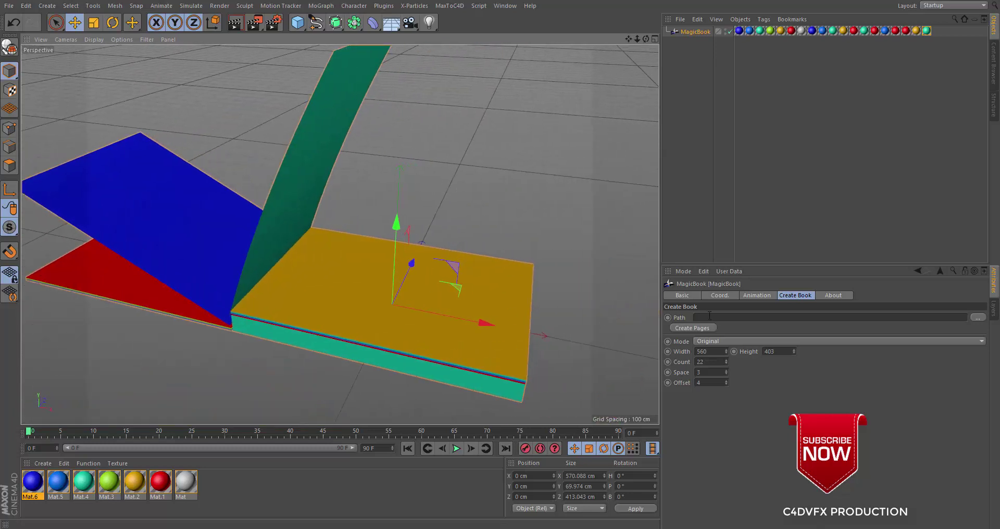
left_click(757, 295)
mouse_move(783, 318)
left_mouse_down()
mouse_move(872, 324)
mouse_move(760, 326)
mouse_move(945, 347)
mouse_move(872, 343)
mouse_move(960, 360)
mouse_move(884, 360)
left_mouse_up()
Raise the MagicBook's Random slider to 40% and Pages to 45.3%, fanning more coloured pages upright.
mouse_move(822, 369)
left_mouse_down()
mouse_move(933, 369)
mouse_move(836, 369)
left_mouse_up()
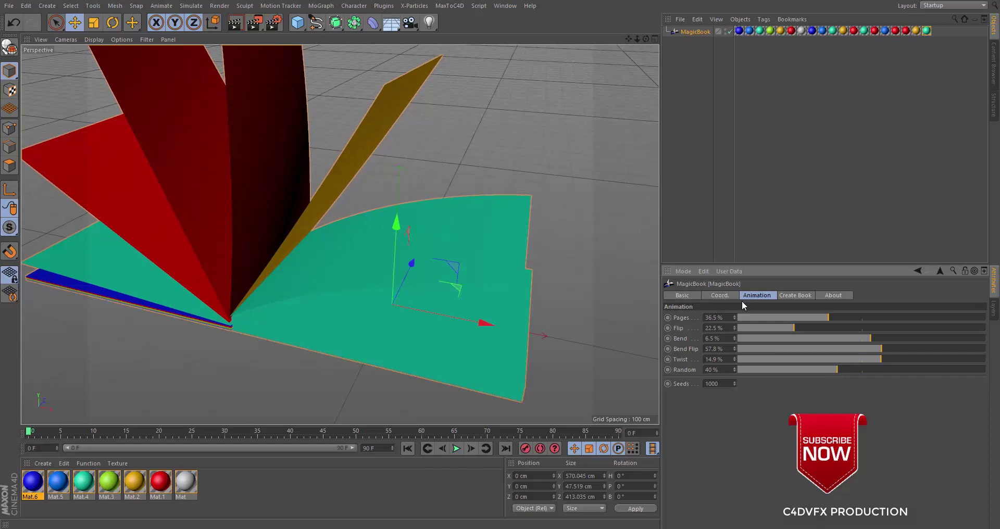
mouse_move(828, 318)
left_mouse_down()
mouse_move(945, 320)
mouse_move(763, 321)
mouse_move(958, 329)
mouse_move(775, 311)
mouse_move(850, 320)
left_mouse_up()
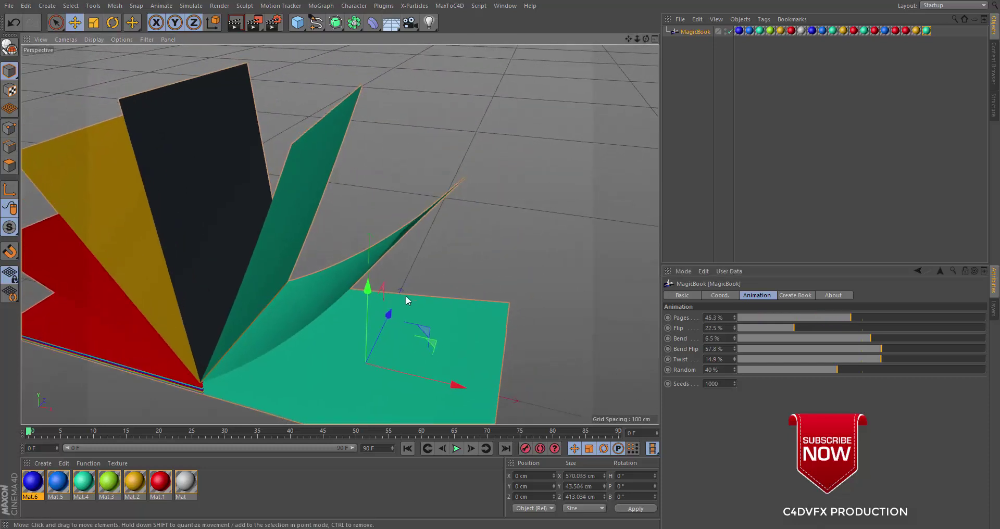